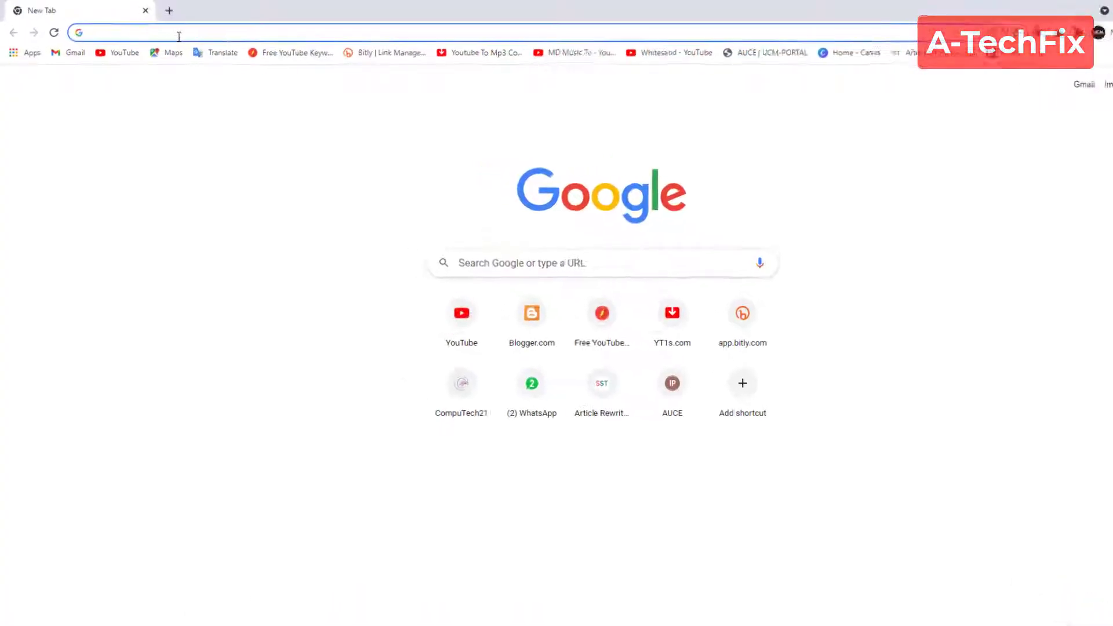
# Step: Go to kryptex.org and open the Create Account form
pyautogui.write('kryptex.org')
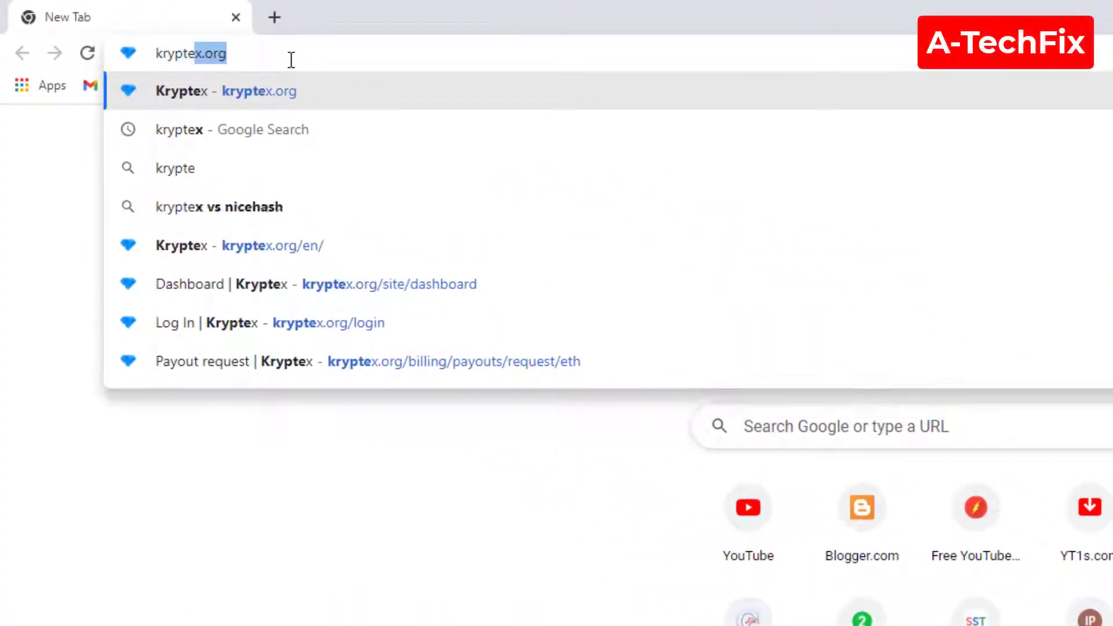
pyautogui.press('Return')
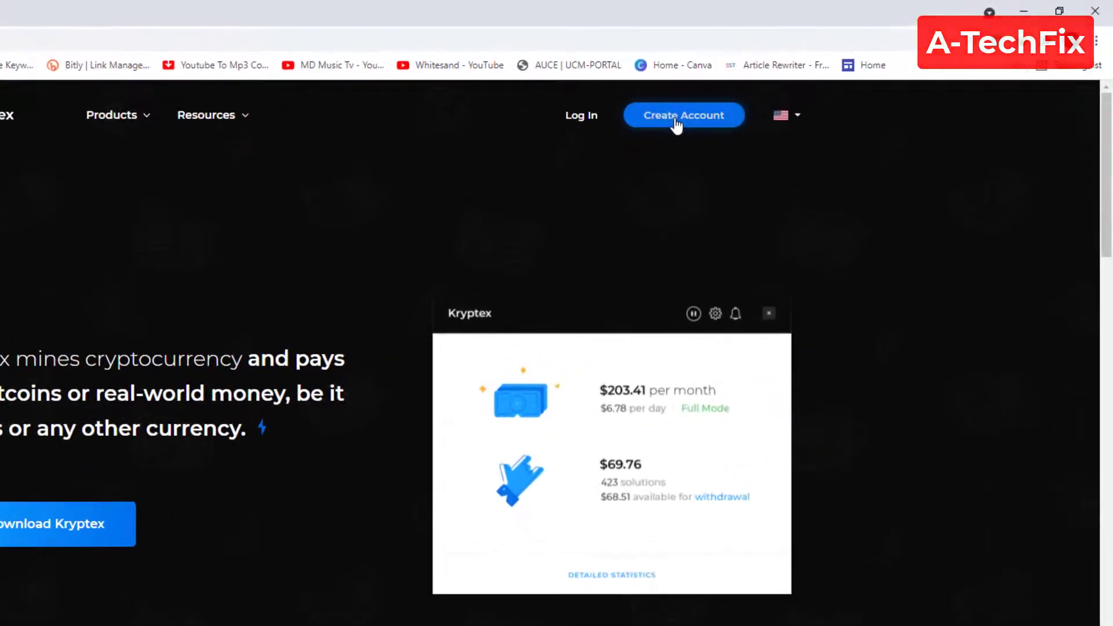
pyautogui.click(766, 93)
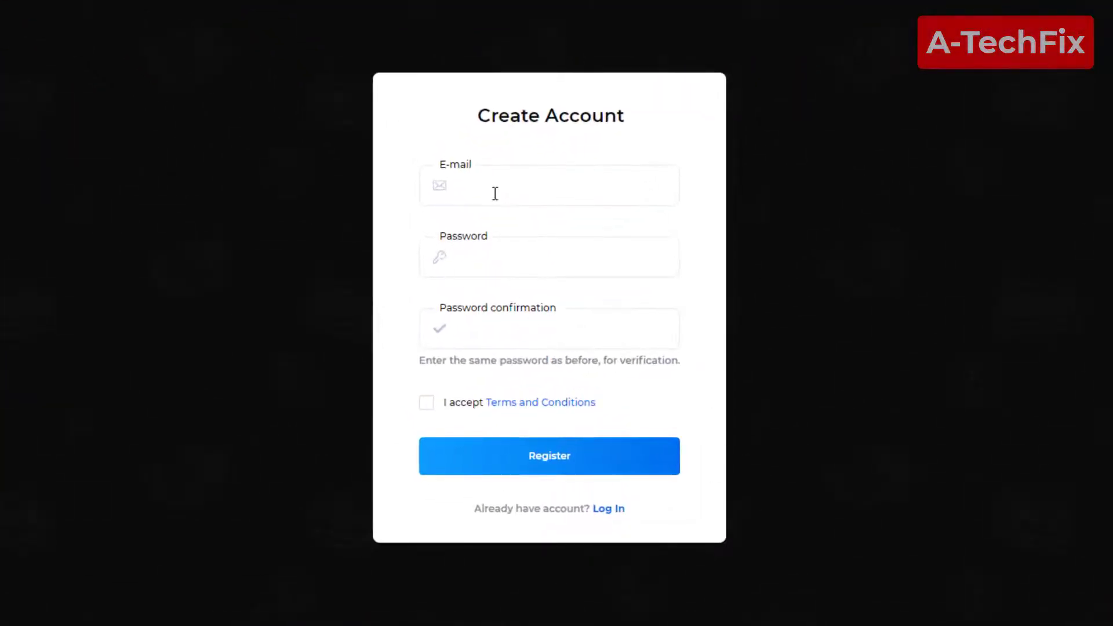
# Step: Step through the e-mail and password fields and tick 'I accept Terms and Conditions'
pyautogui.click(542, 226)
pyautogui.click(322, 178)
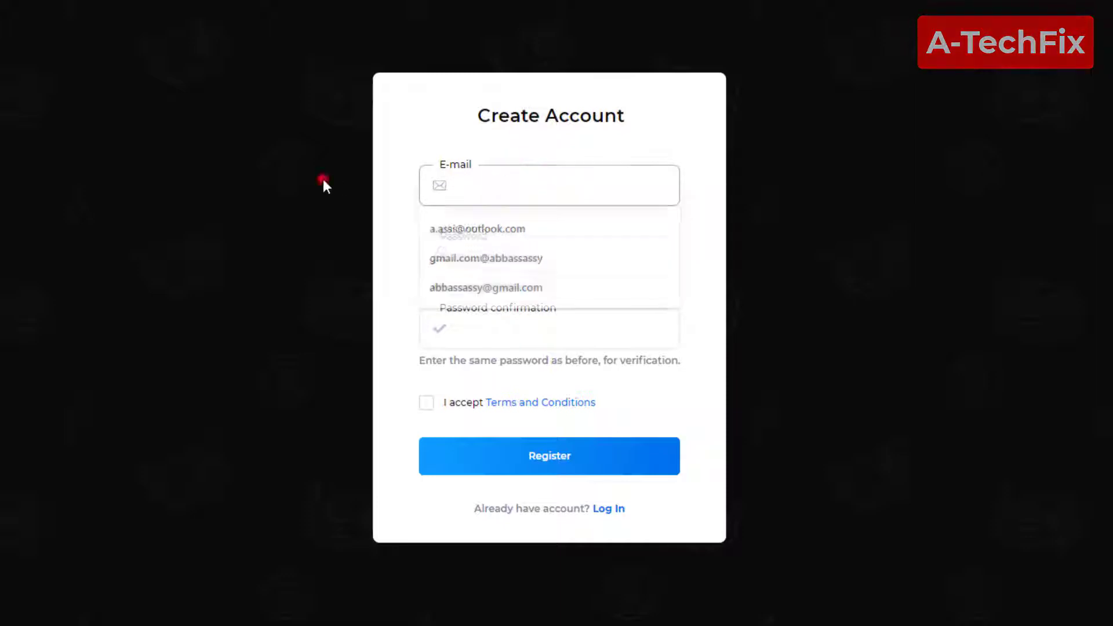
pyautogui.click(552, 272)
pyautogui.click(574, 330)
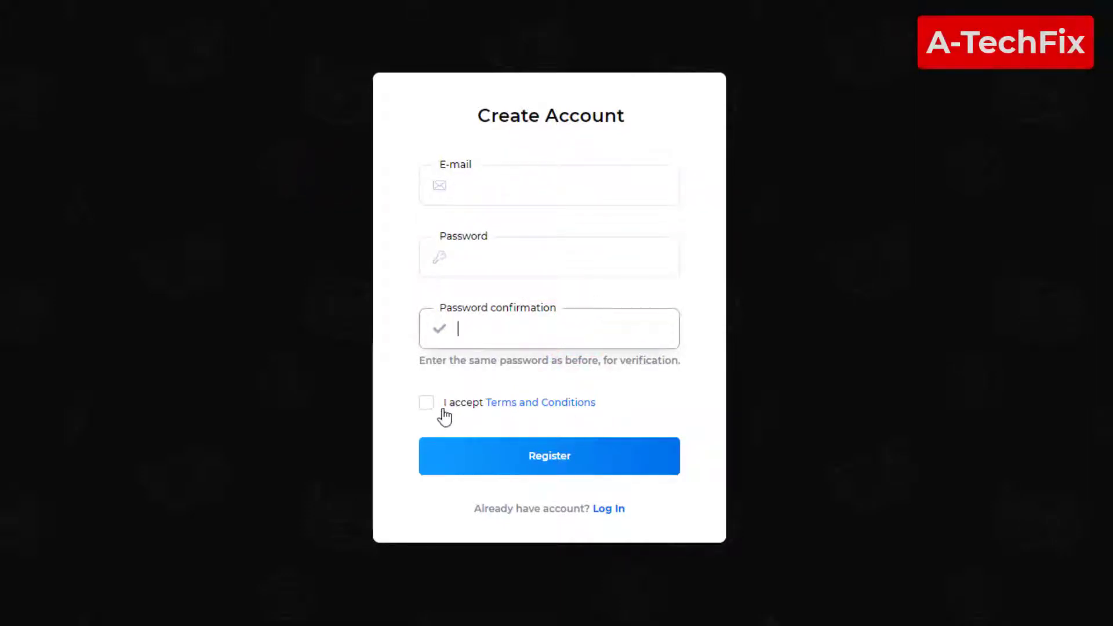
pyautogui.click(427, 404)
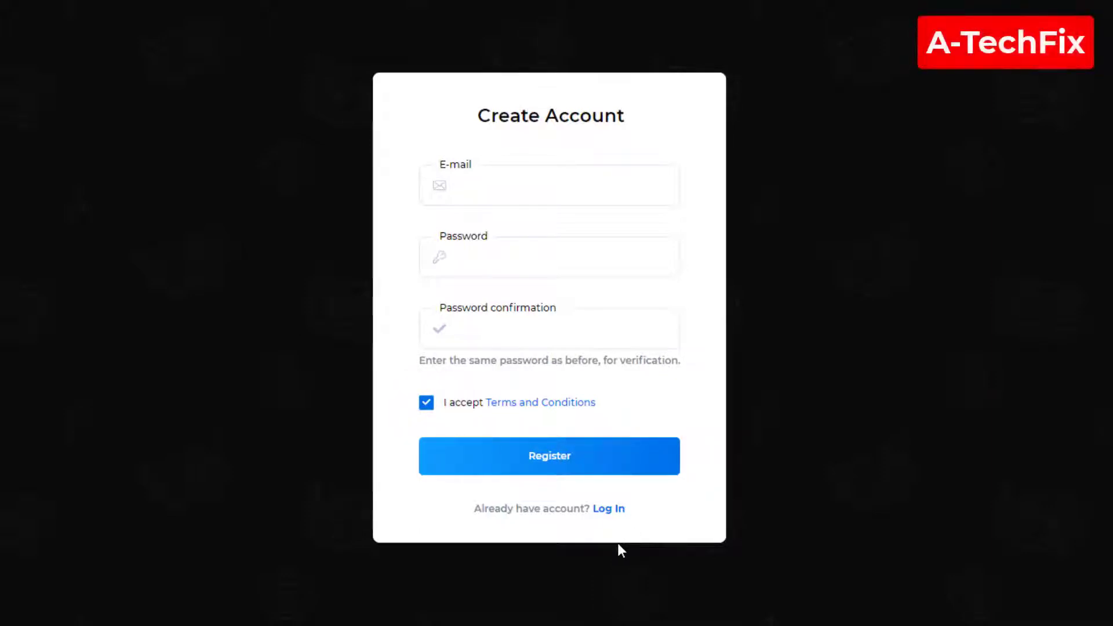
# Step: Log in with the saved account e-mail and the account password
pyautogui.click(608, 510)
pyautogui.click(491, 210)
pyautogui.click(483, 243)
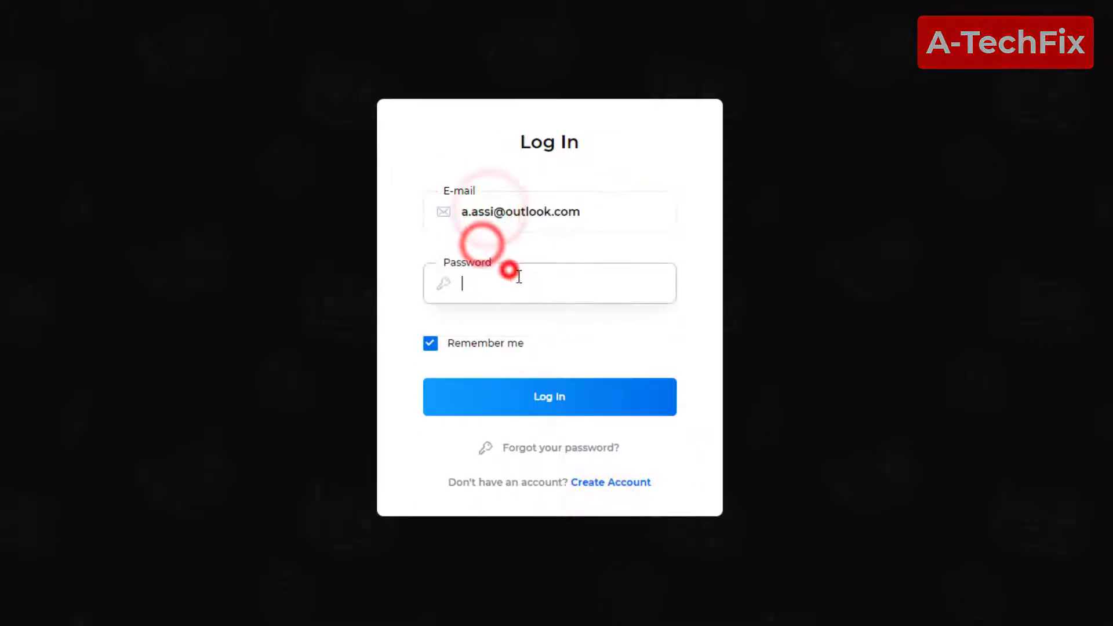
pyautogui.click(510, 266)
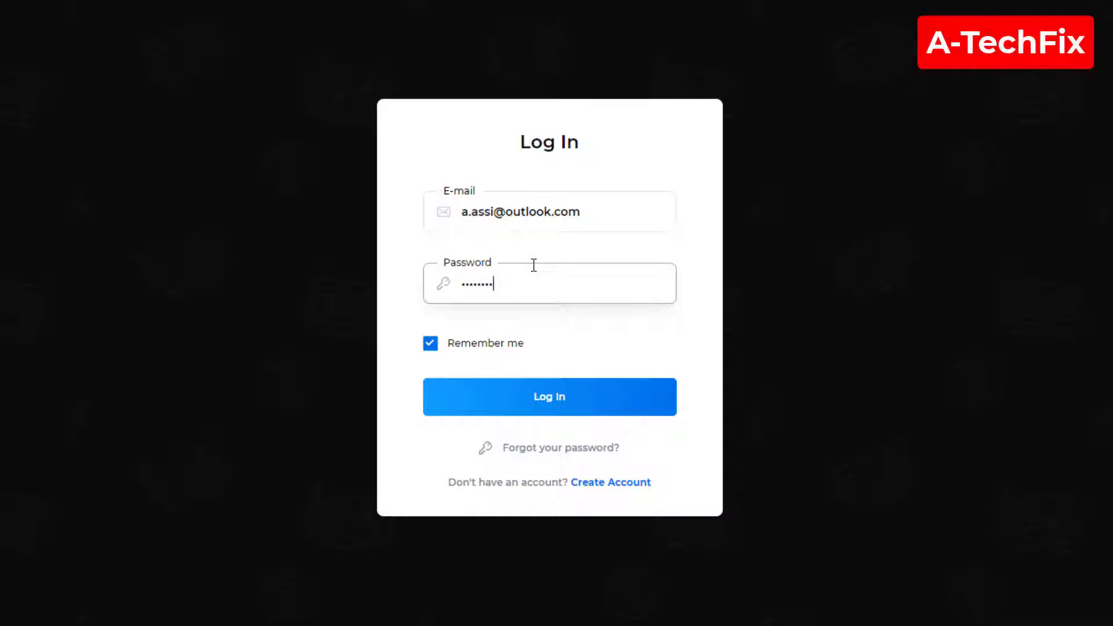
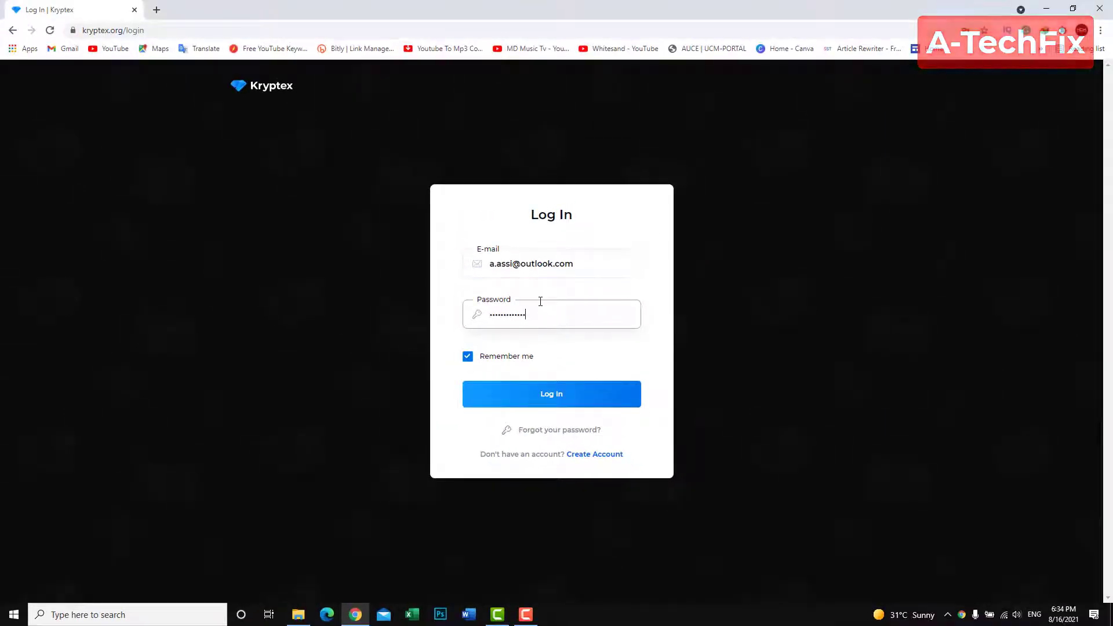
pyautogui.press('Return')
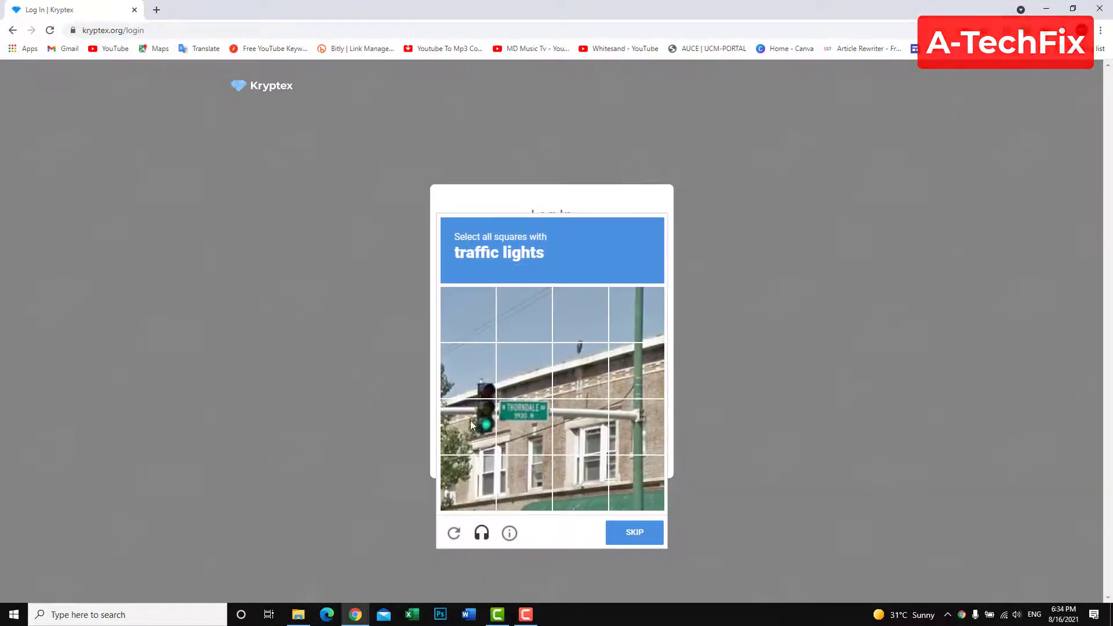
# Step: Pass the traffic-light captcha, then download the Kryptex installer and cancel the duplicate download
pyautogui.click(465, 429)
pyautogui.click(471, 376)
pyautogui.click(636, 531)
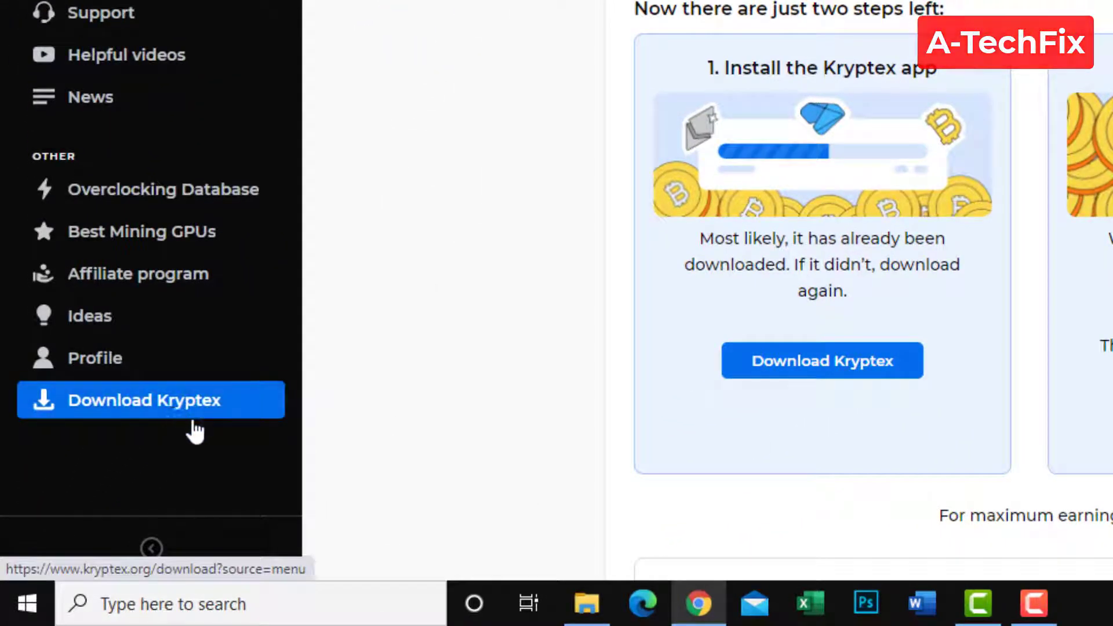
pyautogui.click(162, 401)
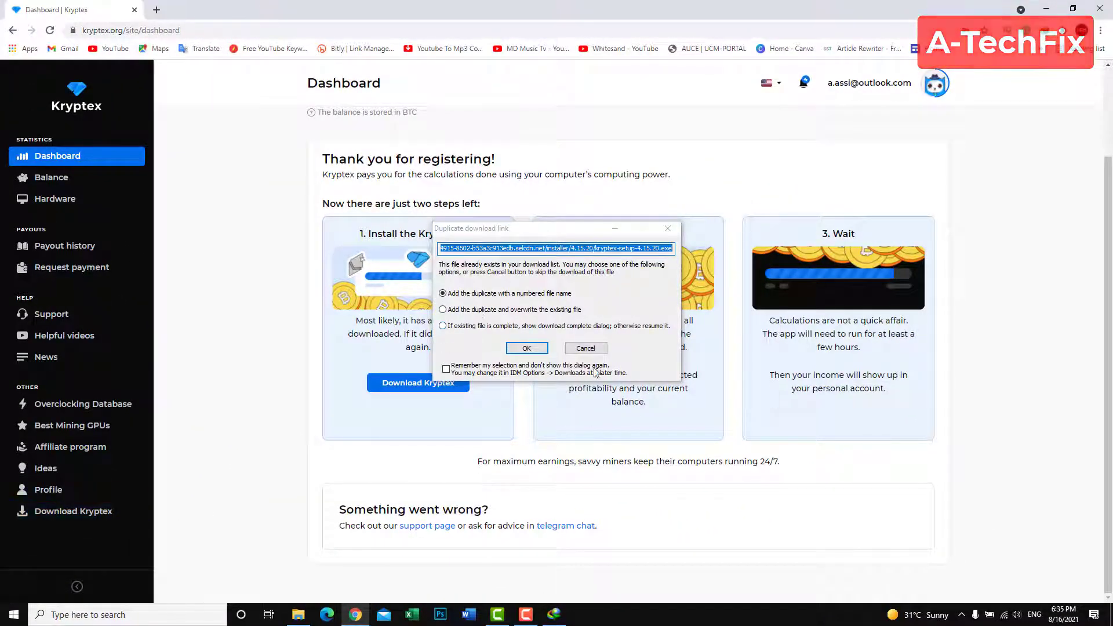
pyautogui.click(585, 349)
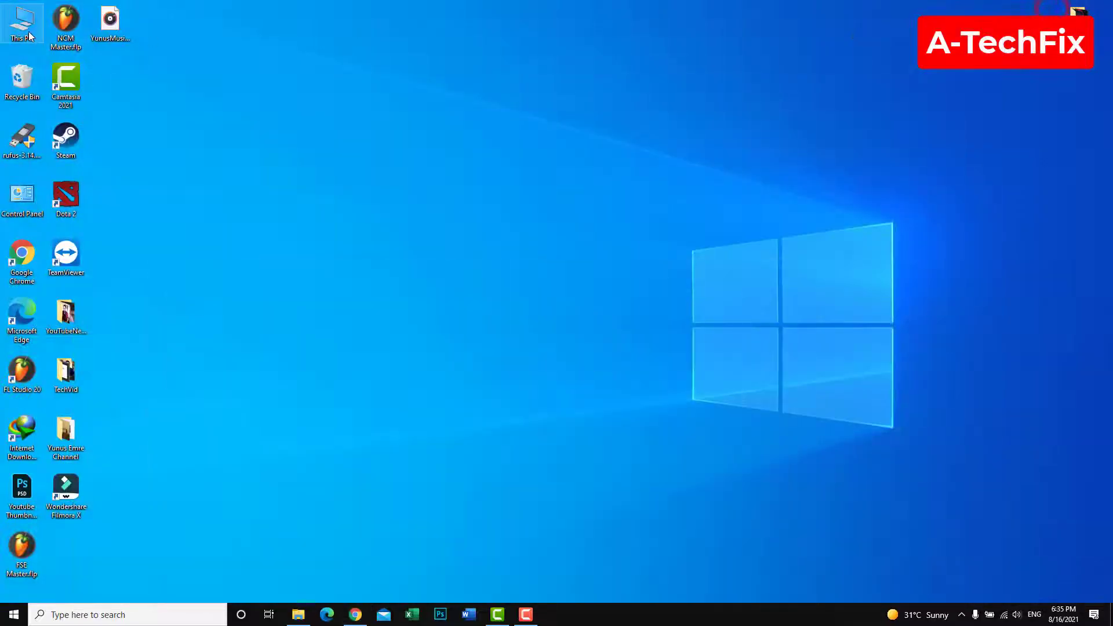
# Step: Run kryptex-setup-4.15.20.exe from This PC > Downloads > Programs
pyautogui.doubleClick(29, 30)
pyautogui.click(48, 95)
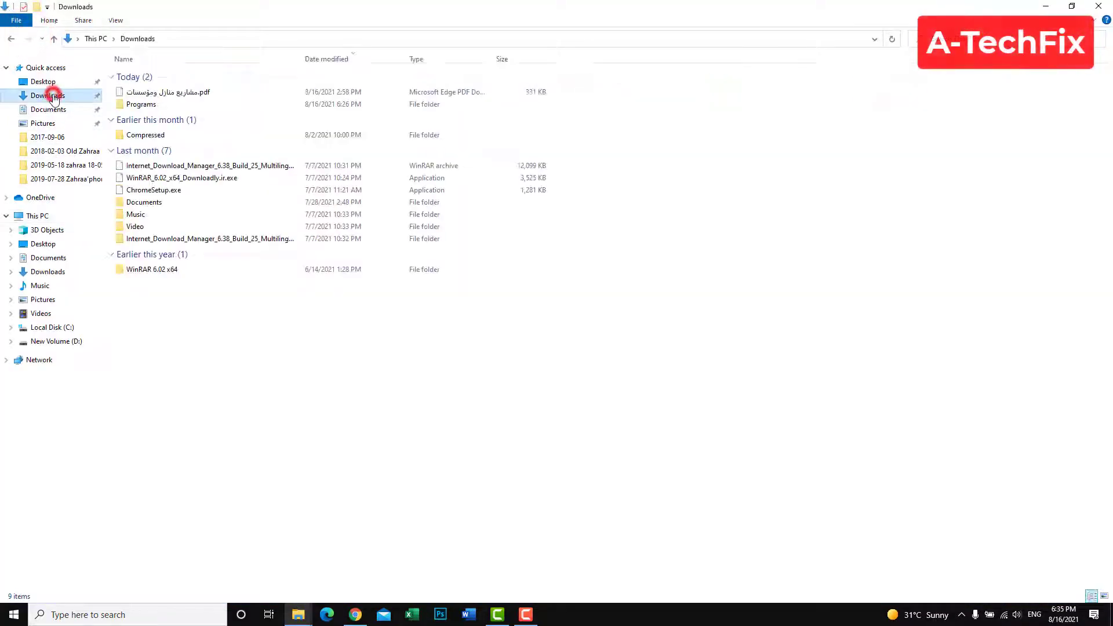
pyautogui.doubleClick(152, 107)
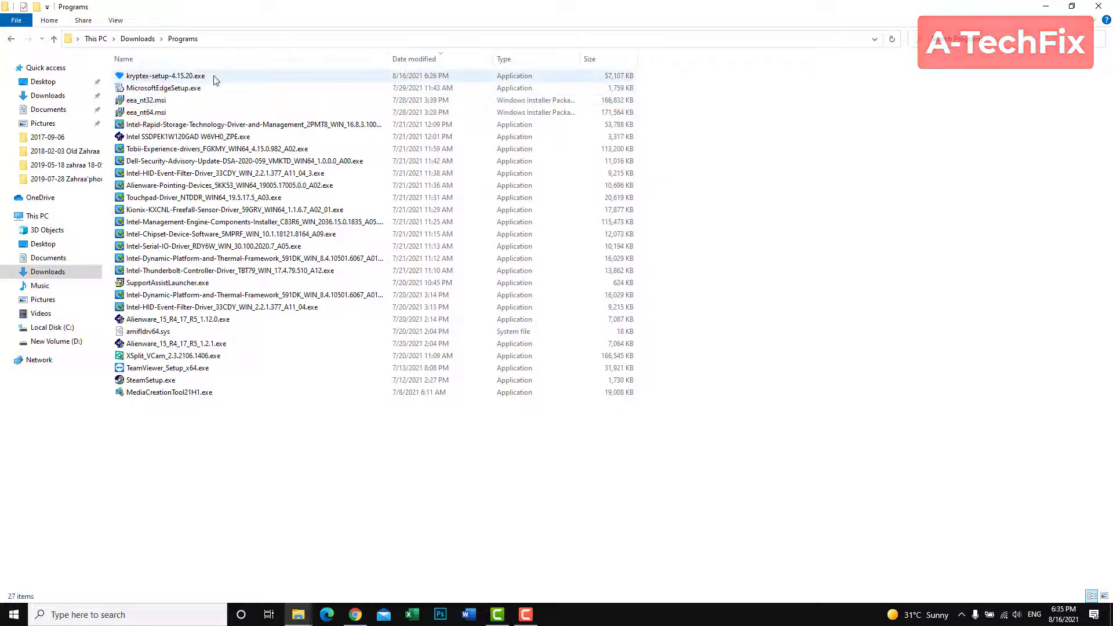
pyautogui.doubleClick(252, 76)
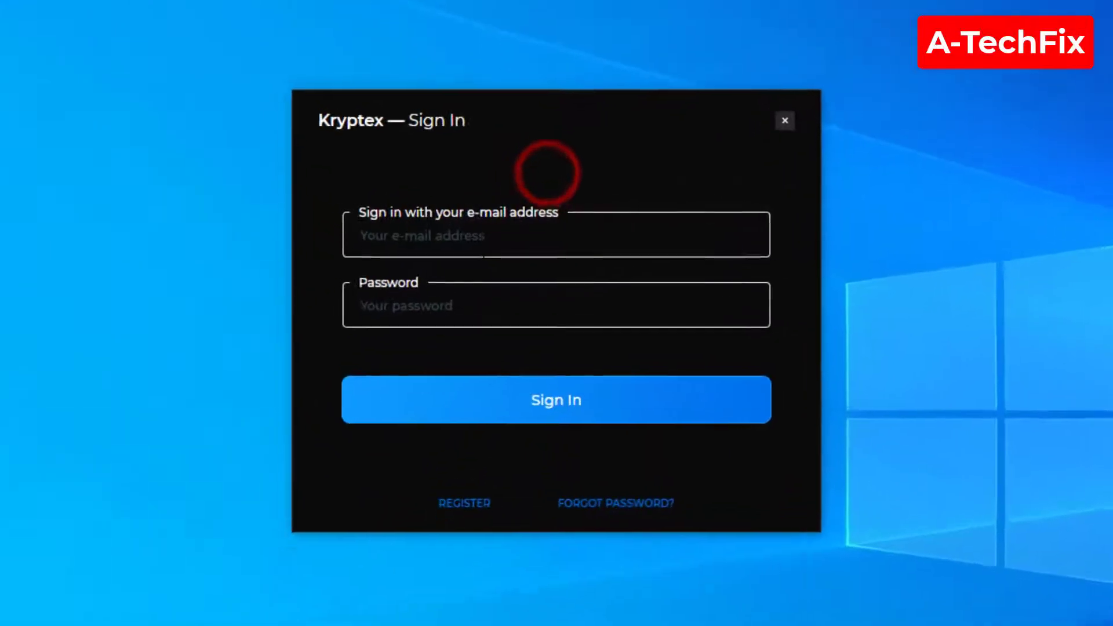
# Step: Begin typing the account e-mail into the Kryptex Sign In e-mail field
pyautogui.click(511, 261)
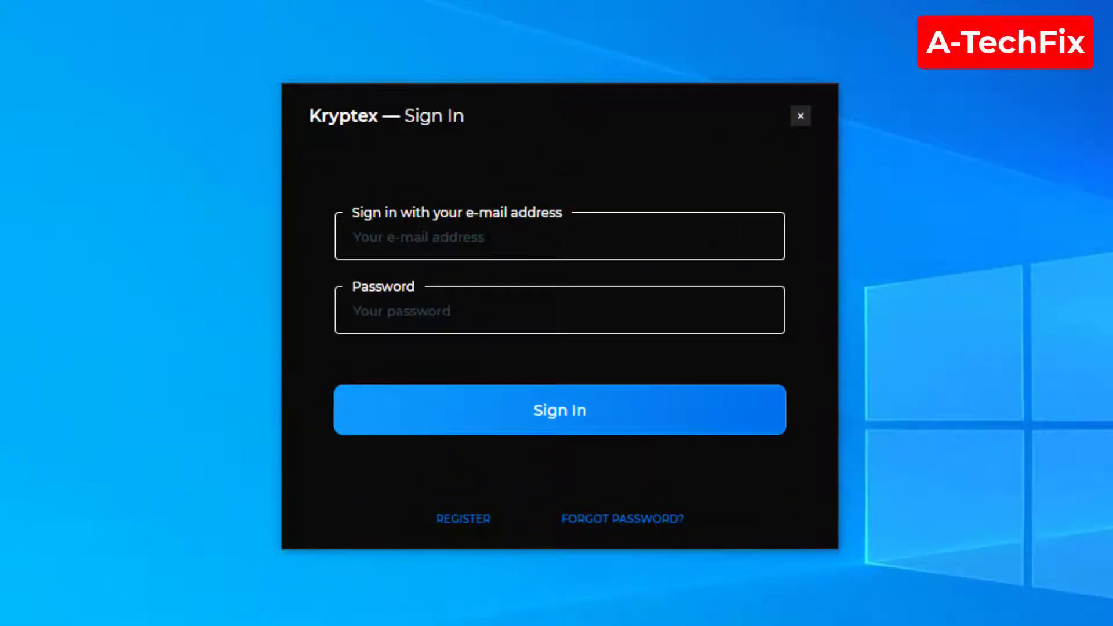
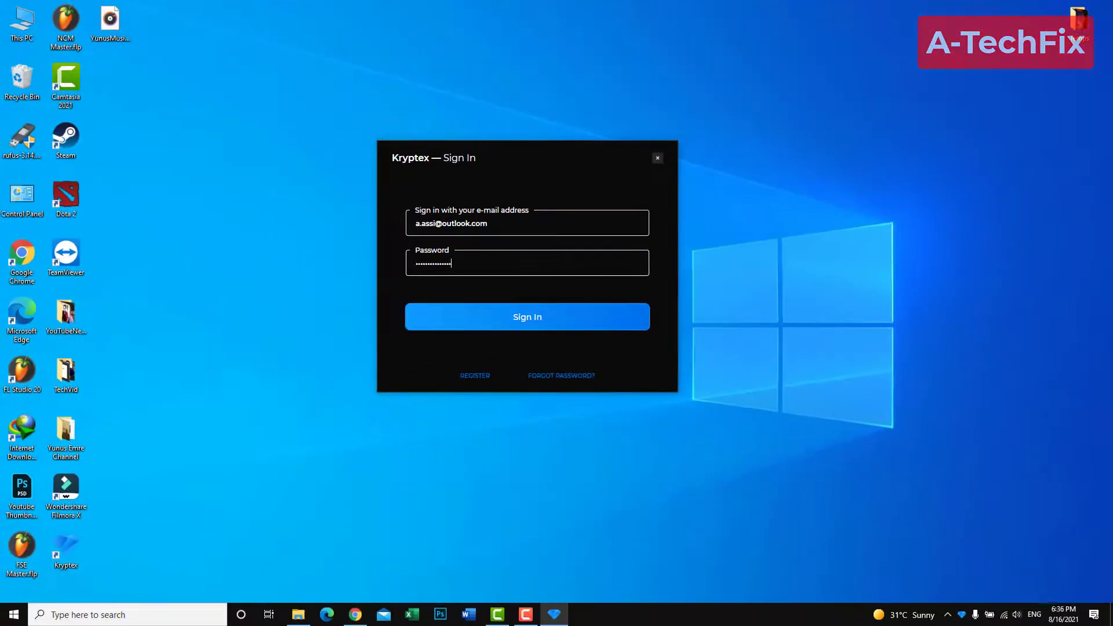
# Step: Submit the sign-in and let installation finish into Lite mode at $43.96 per month
pyautogui.click(557, 316)
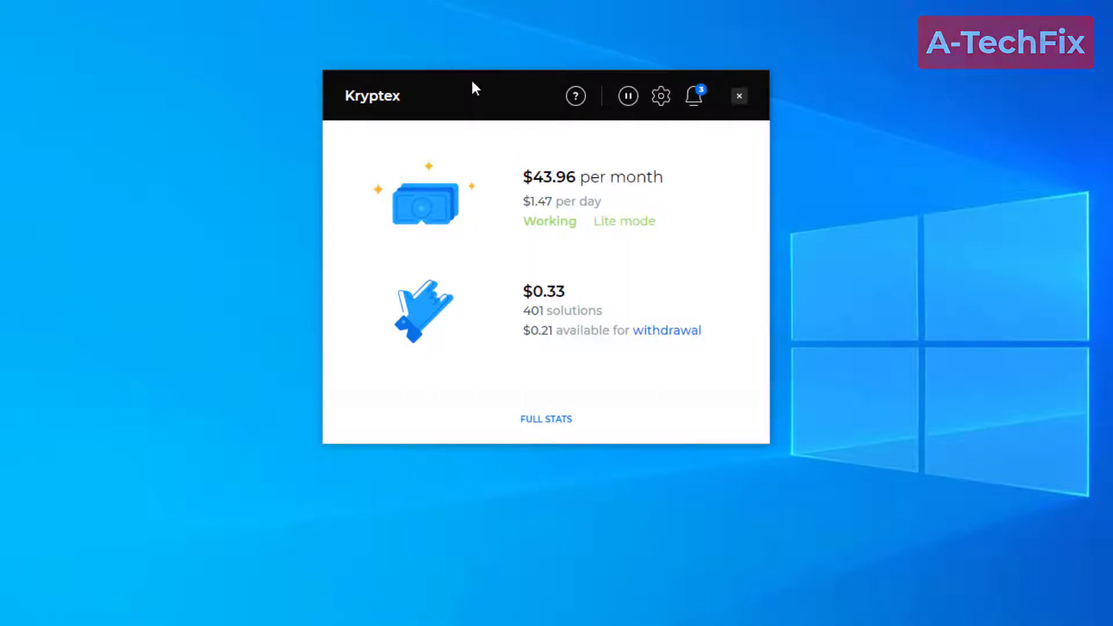
# Step: Enable and confirm Pro mode in Mining settings, then close the panel to view both devices
pyautogui.click(662, 98)
pyautogui.click(662, 98)
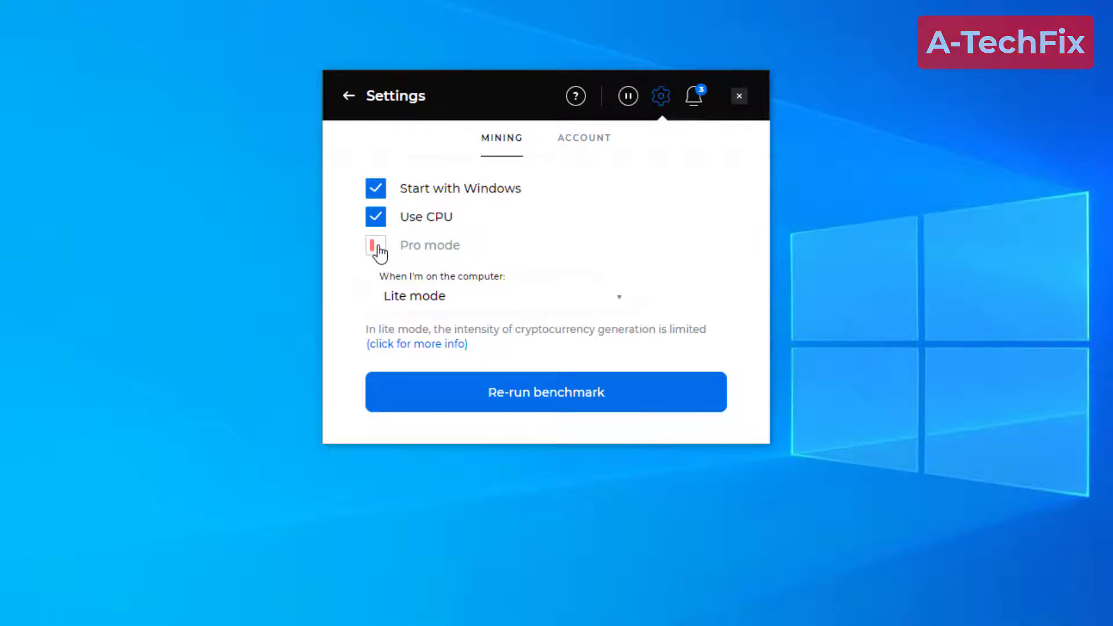
pyautogui.click(376, 247)
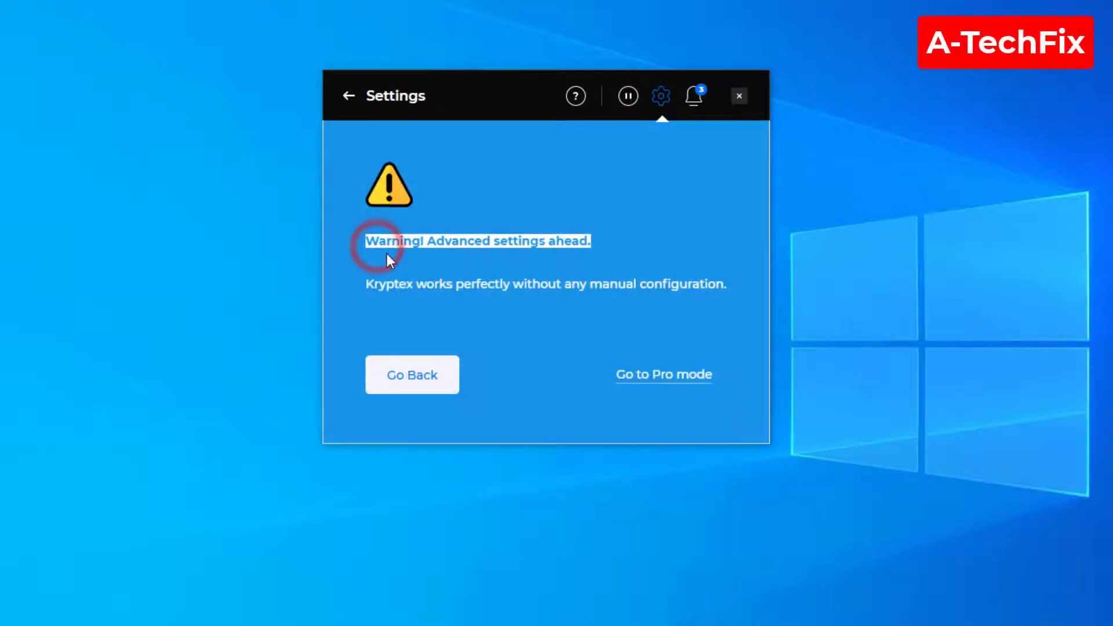
pyautogui.click(657, 377)
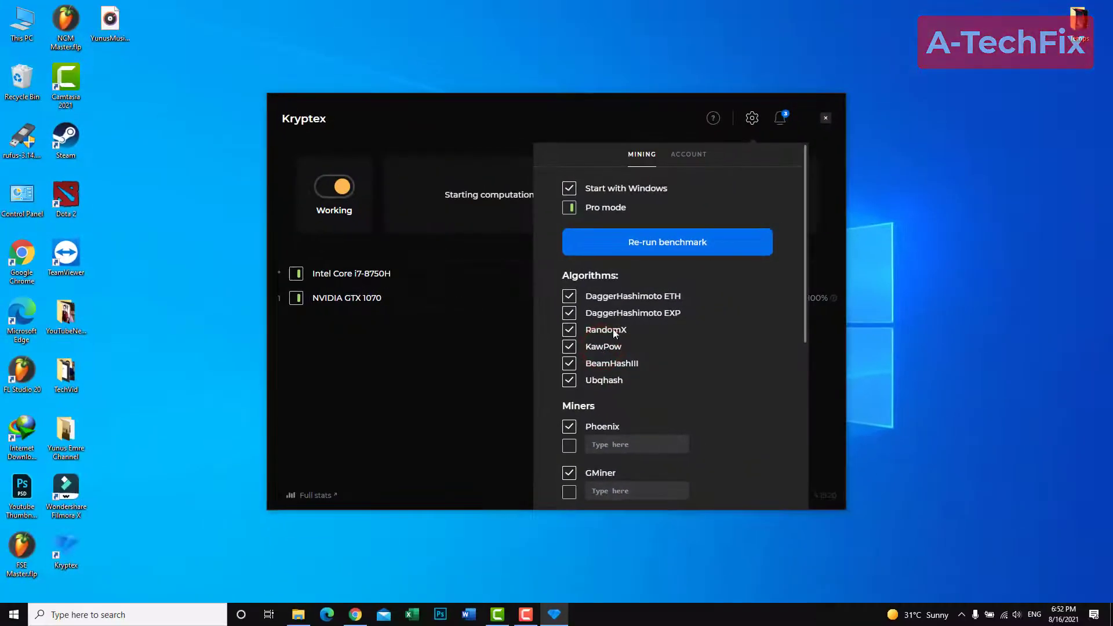
pyautogui.click(481, 392)
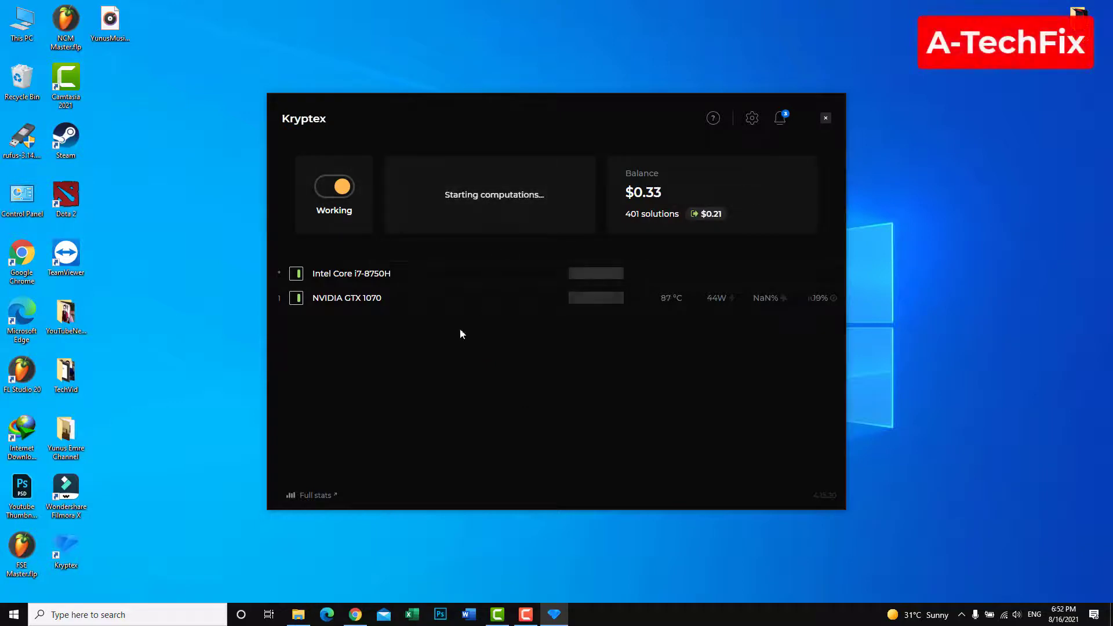
# Step: Untick the Intel Core i7-8750H so only the GTX 1070 mines DaggerHashimoto ETH at 17.87 MH/s
pyautogui.click(296, 277)
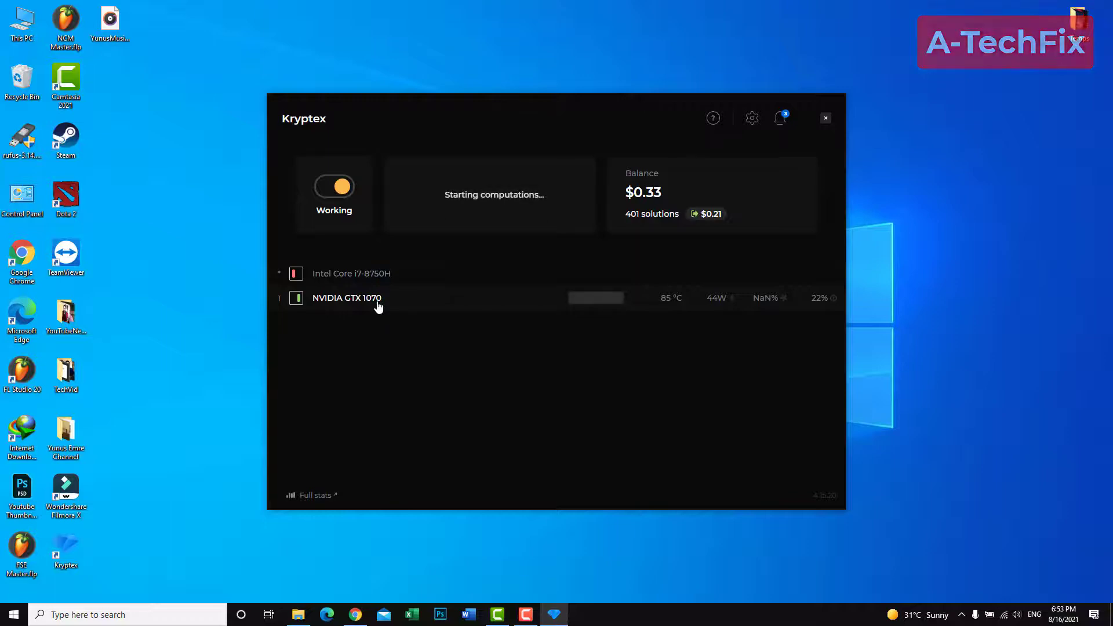
pyautogui.moveTo(488, 105); pyautogui.dragTo(479, 102)
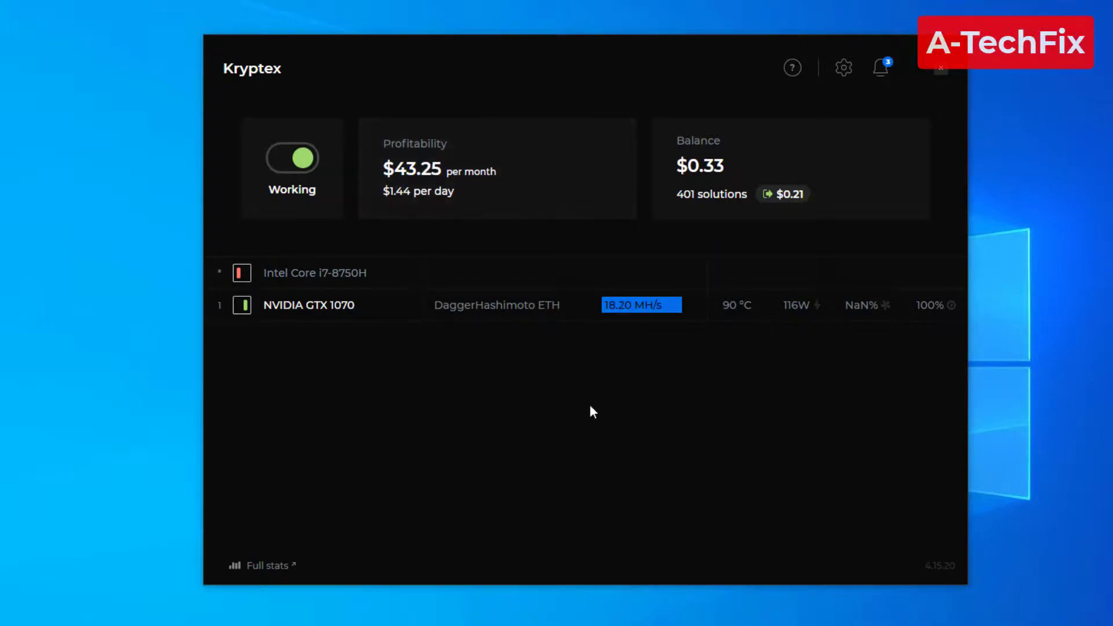
pyautogui.moveTo(798, 206)
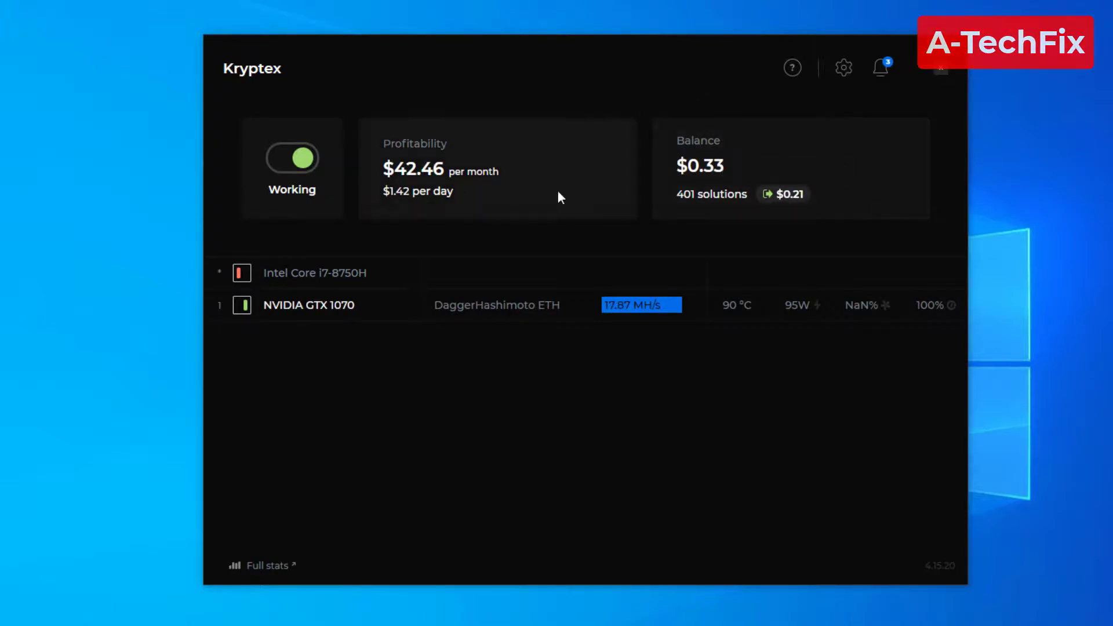
# Step: Open the $0.21 payout request, choose Ethereum and browse methods, view Dashboard, then minimise Chrome
pyautogui.click(792, 196)
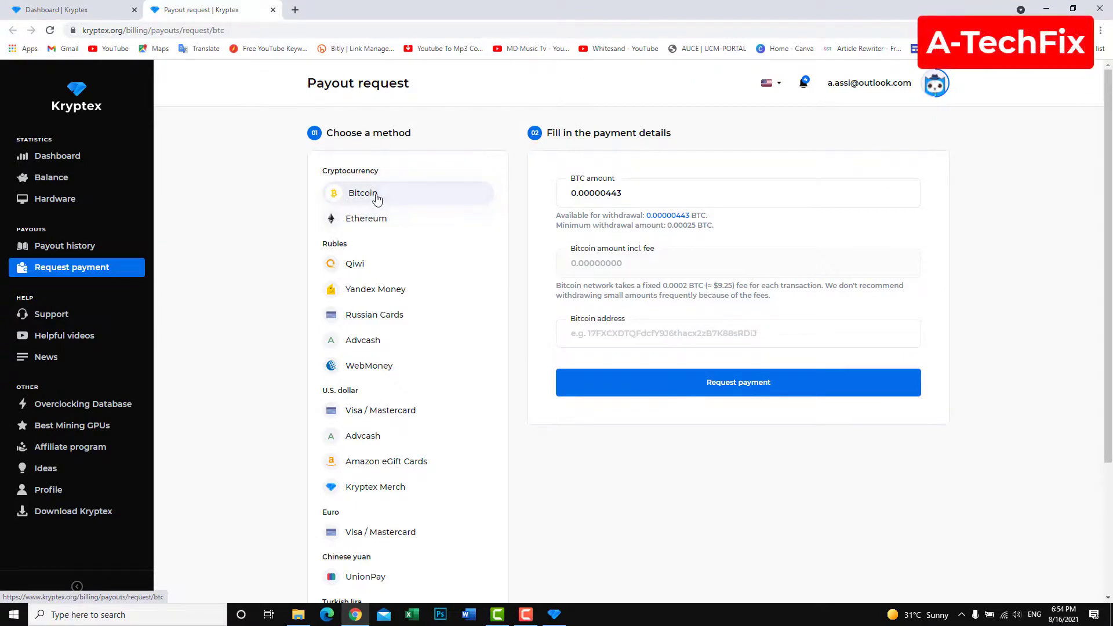
pyautogui.click(389, 223)
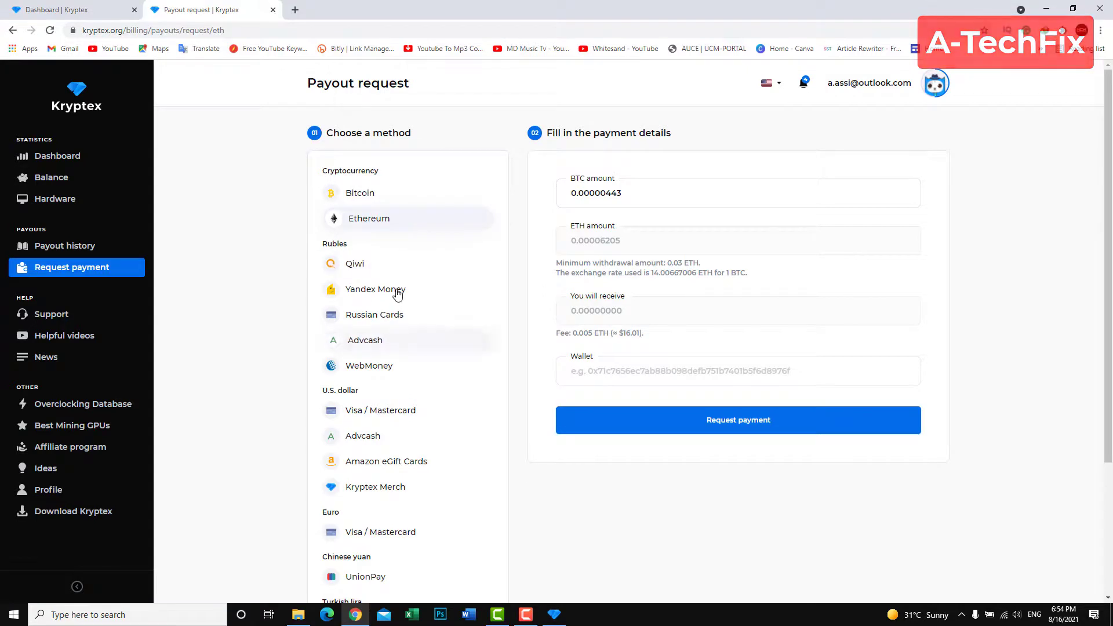
pyautogui.scroll(-1, 425, 386)
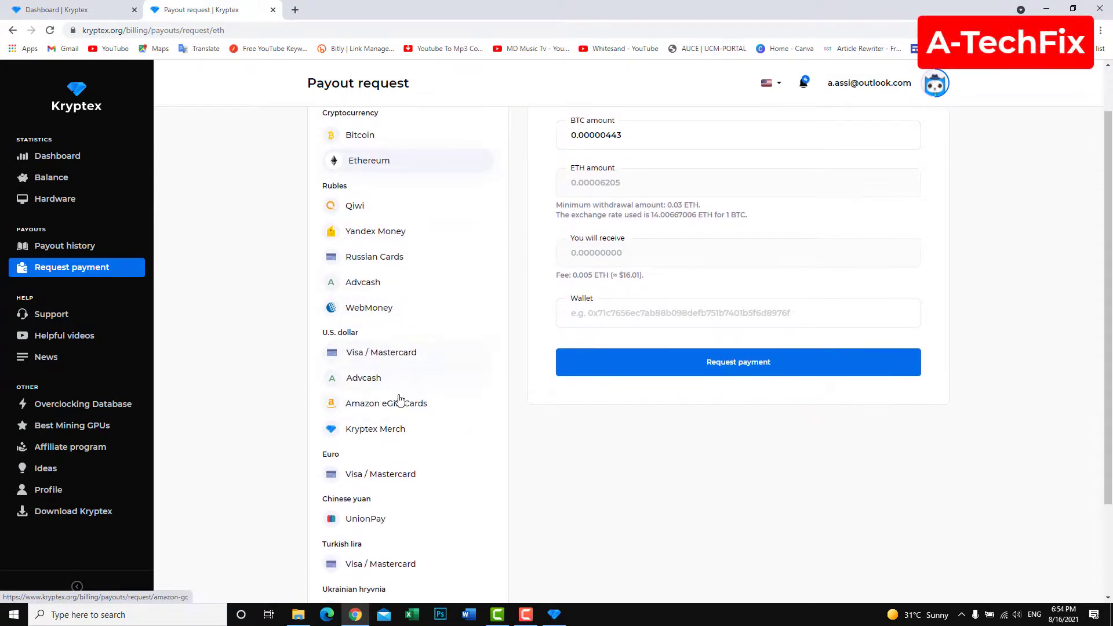
pyautogui.scroll(-1, 401, 380)
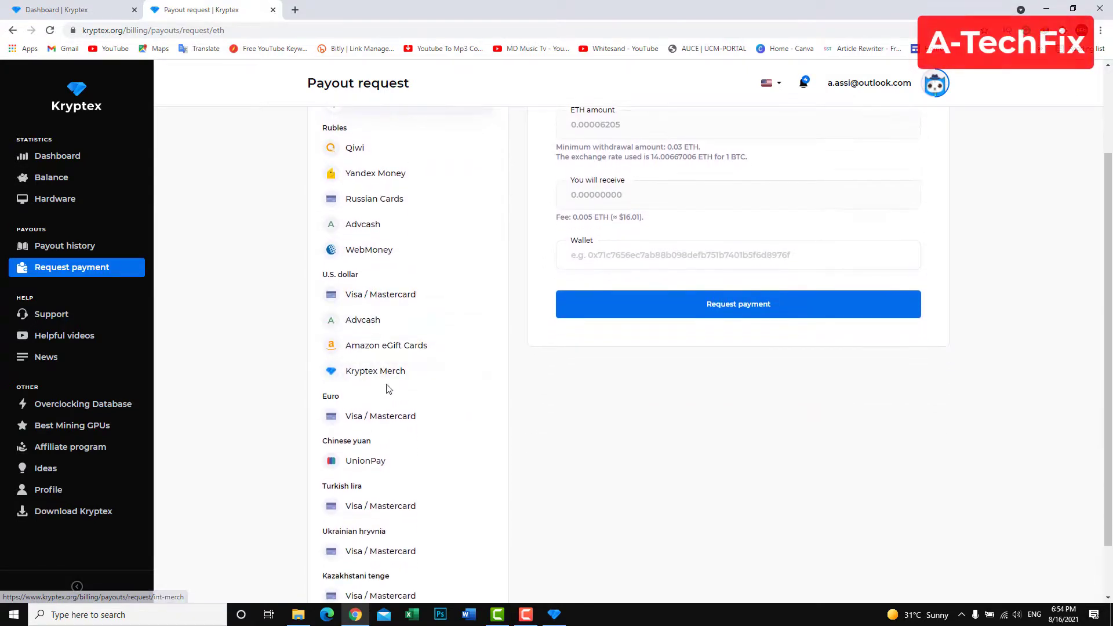
pyautogui.scroll(-1, 437, 406)
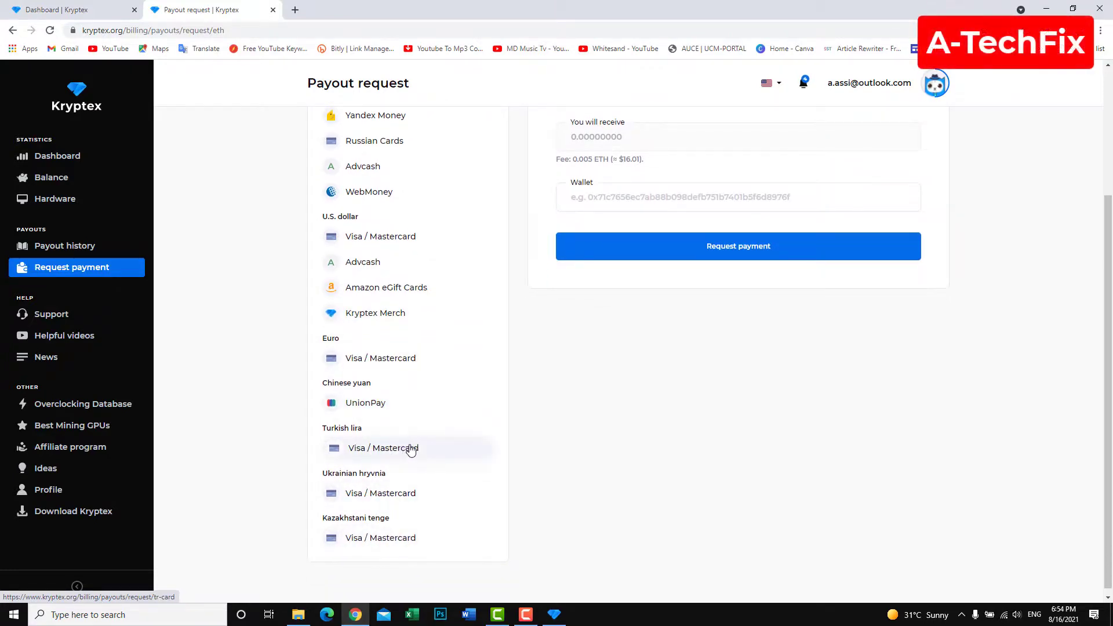
pyautogui.scroll(3, 412, 450)
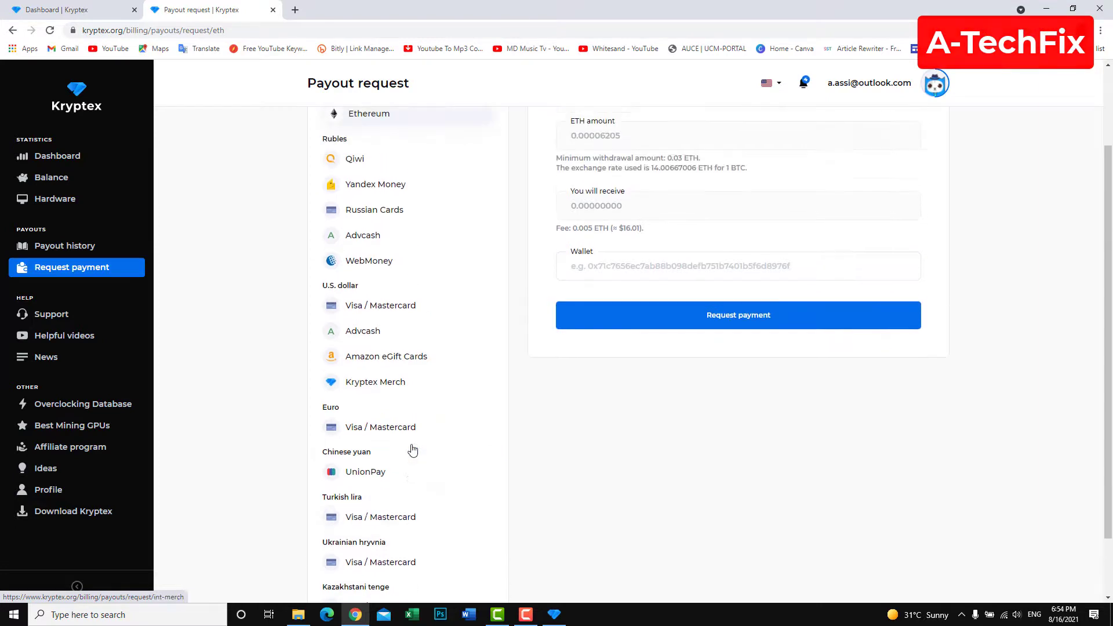
pyautogui.click(65, 163)
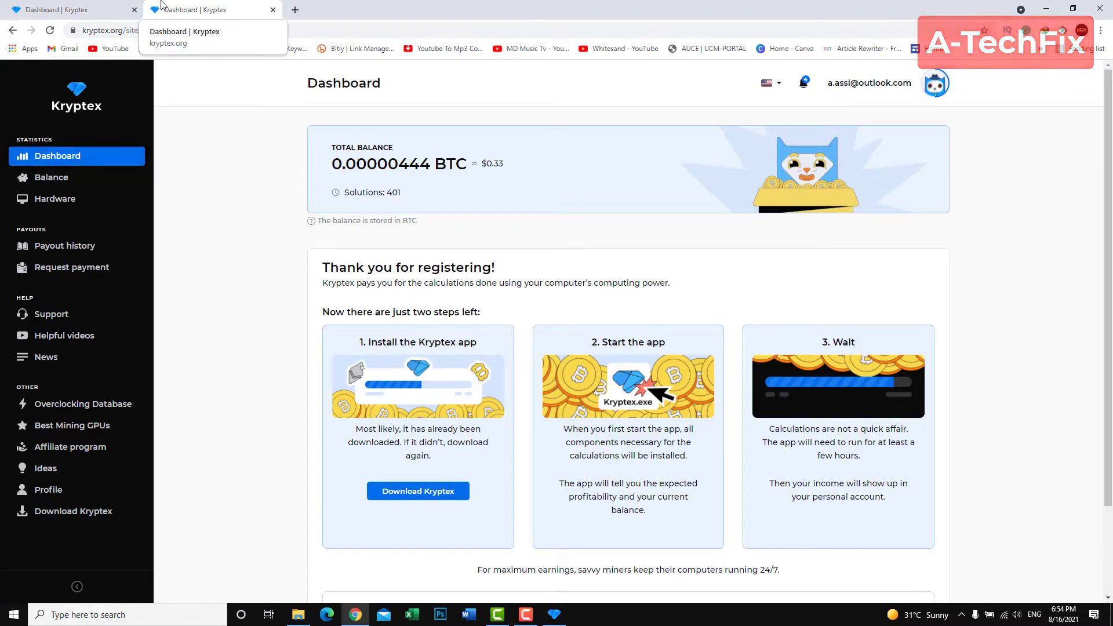
pyautogui.click(1054, 5)
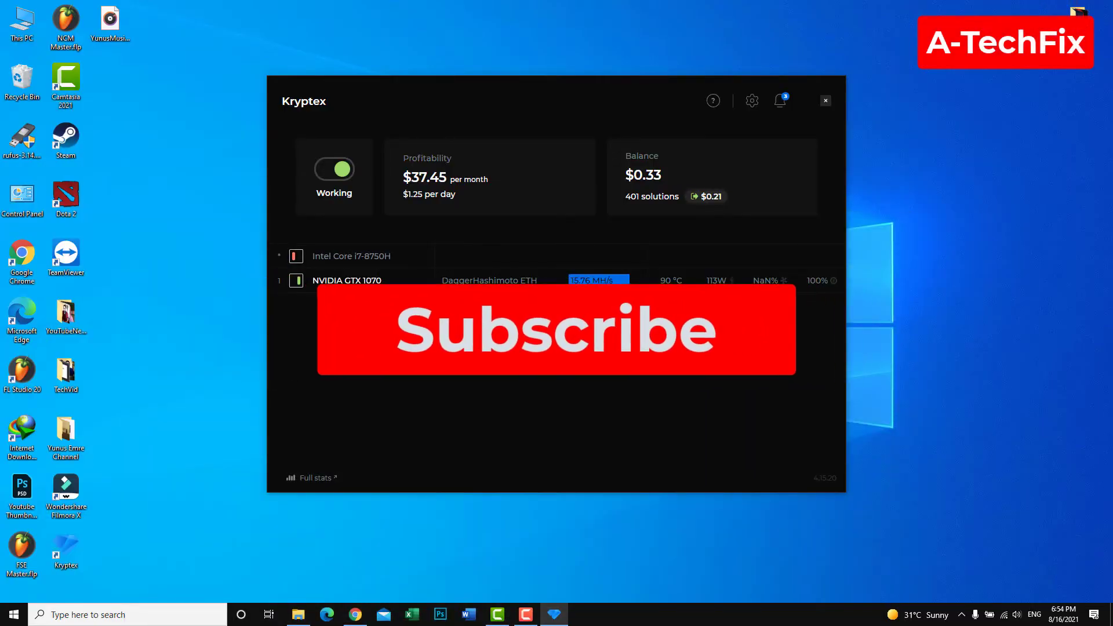